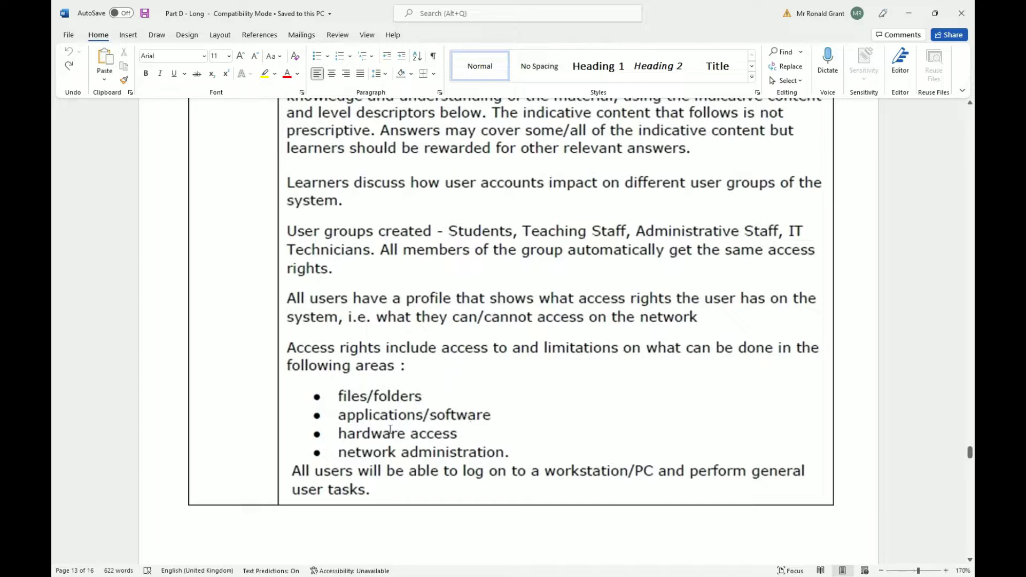
Scroll down past the page break to the File access rights table on page 14
scroll(408, 401, "down", 3)
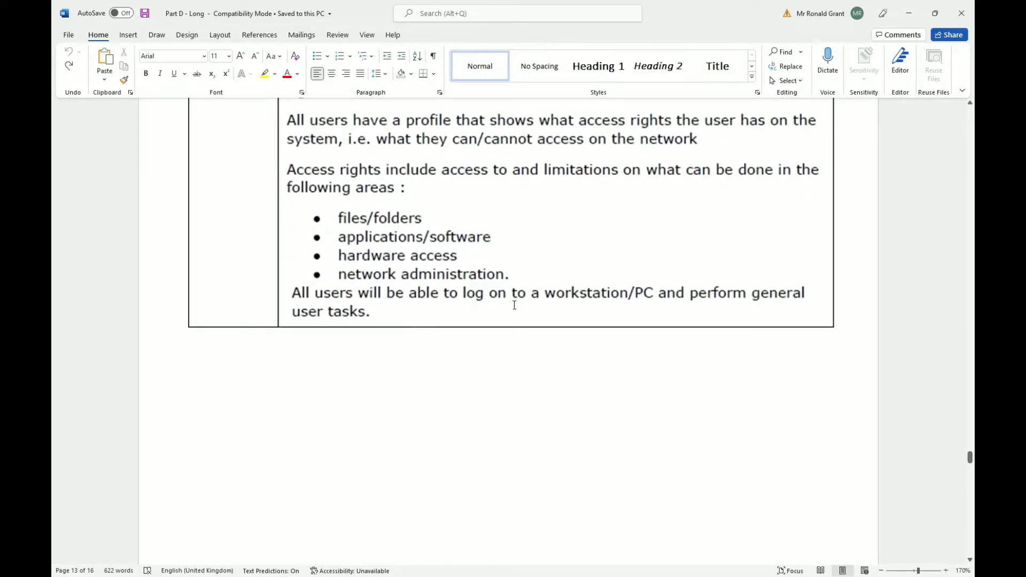
scroll(669, 313, "down", 5)
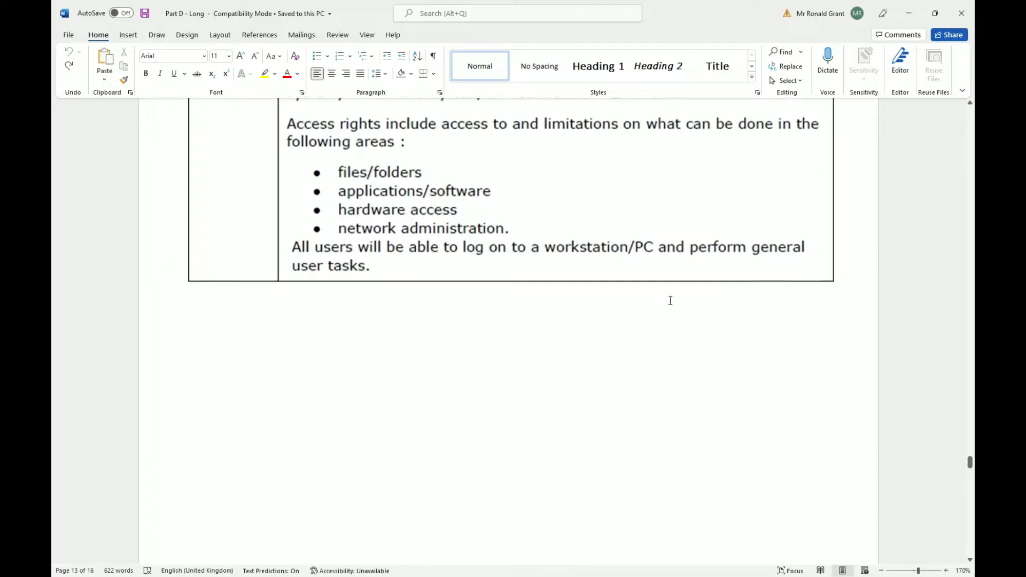
scroll(665, 292, "down", 4)
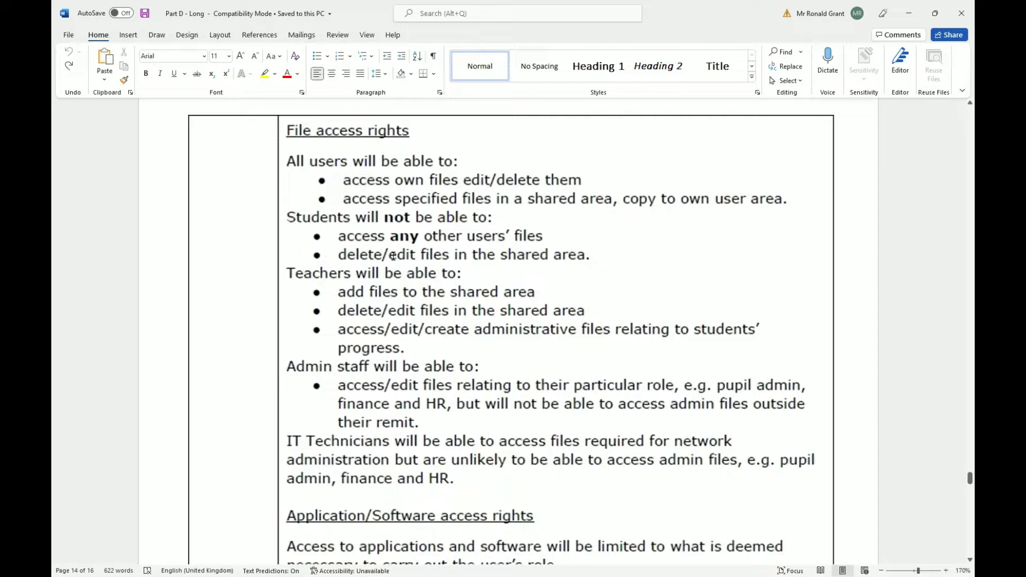
Scroll through page 14's Application/Software access rights to the Hardware and Network administration guidance
scroll(443, 270, "down", 1)
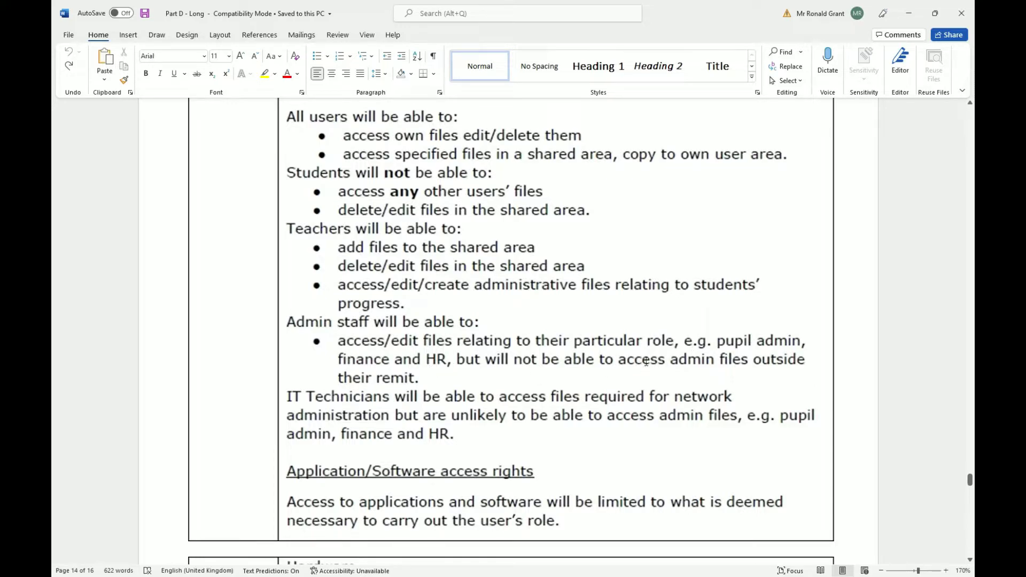
scroll(417, 345, "down", 1)
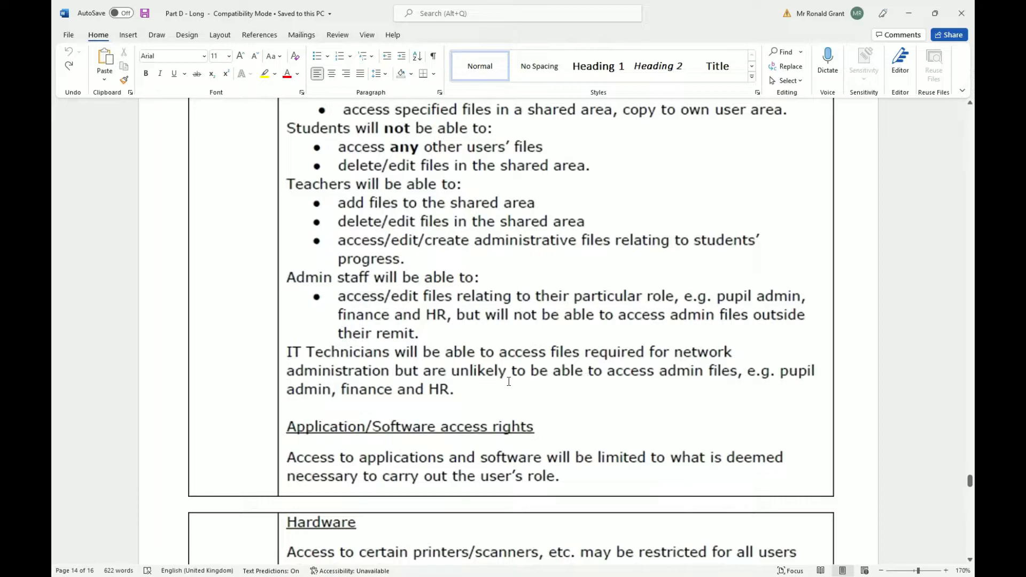
scroll(428, 366, "down", 1)
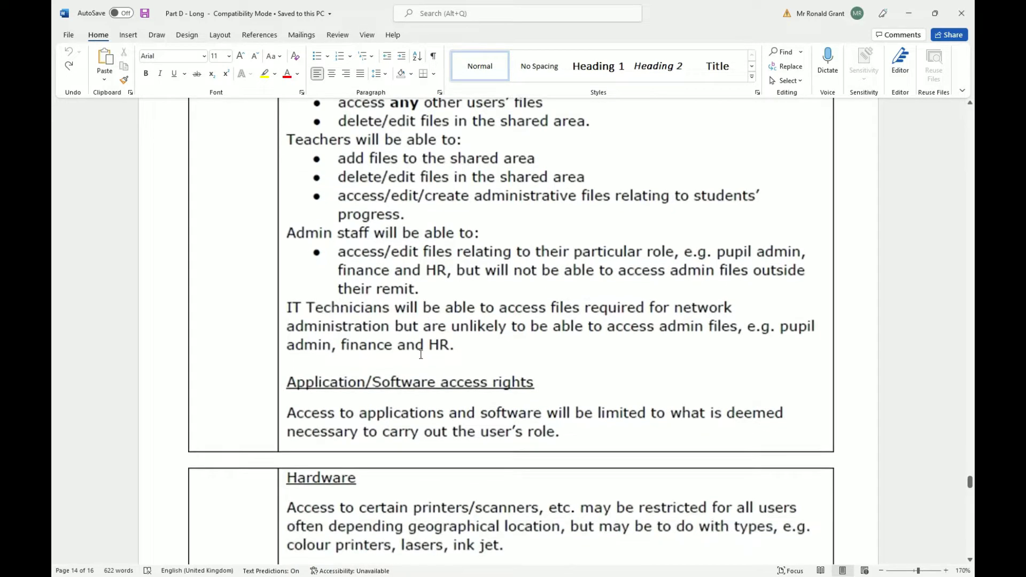
scroll(422, 353, "down", 1)
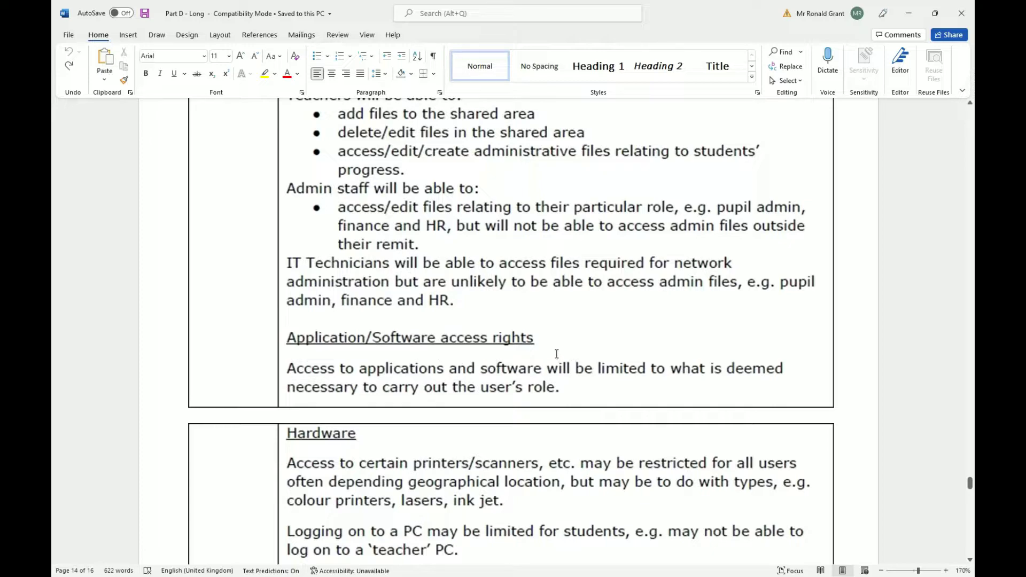
scroll(551, 353, "down", 3)
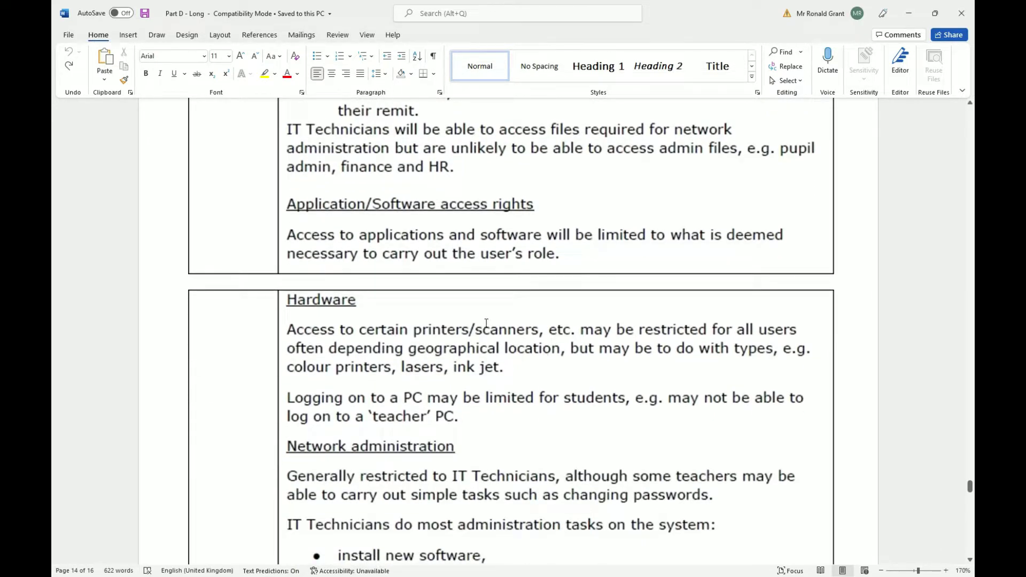
scroll(349, 276, "down", 2)
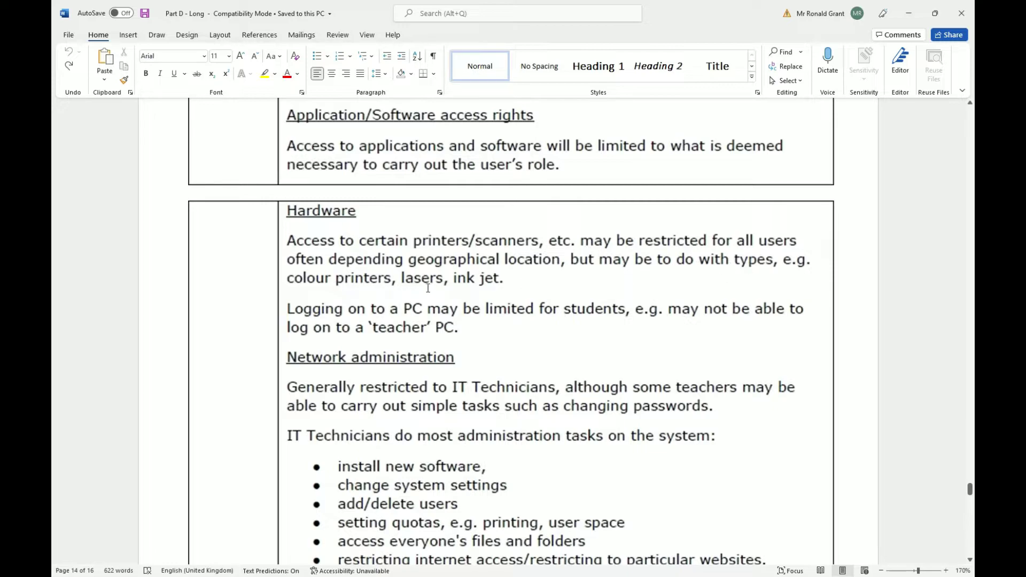
scroll(411, 314, "up", 1)
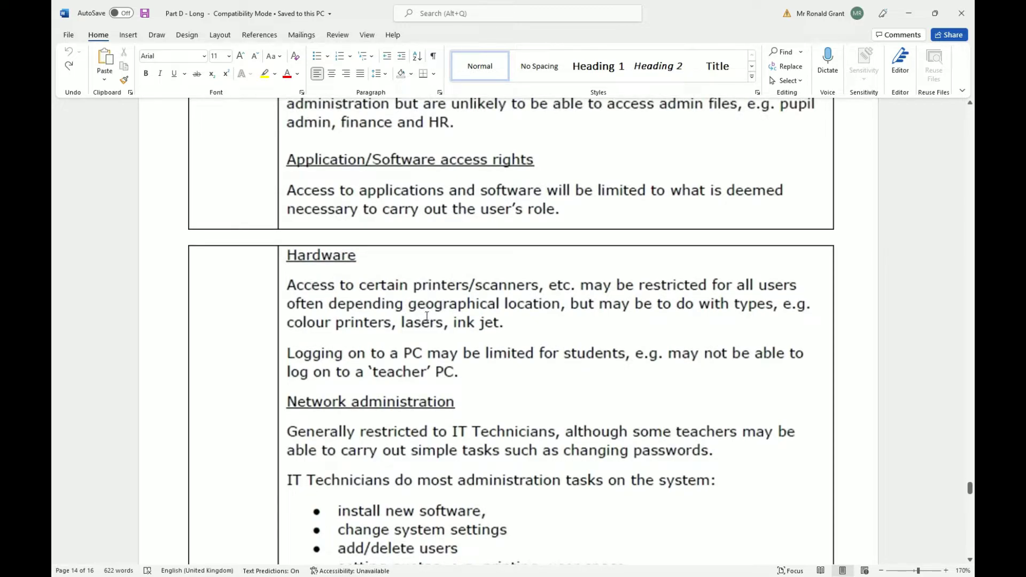
scroll(427, 315, "down", 2)
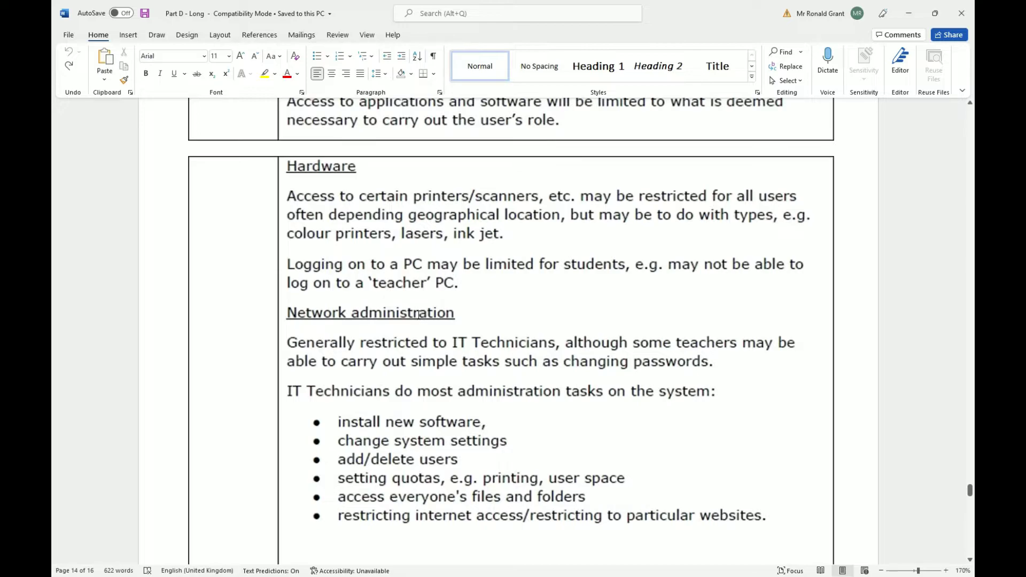
scroll(418, 313, "down", 2)
scroll(418, 313, "down", 6)
scroll(418, 311, "up", 3)
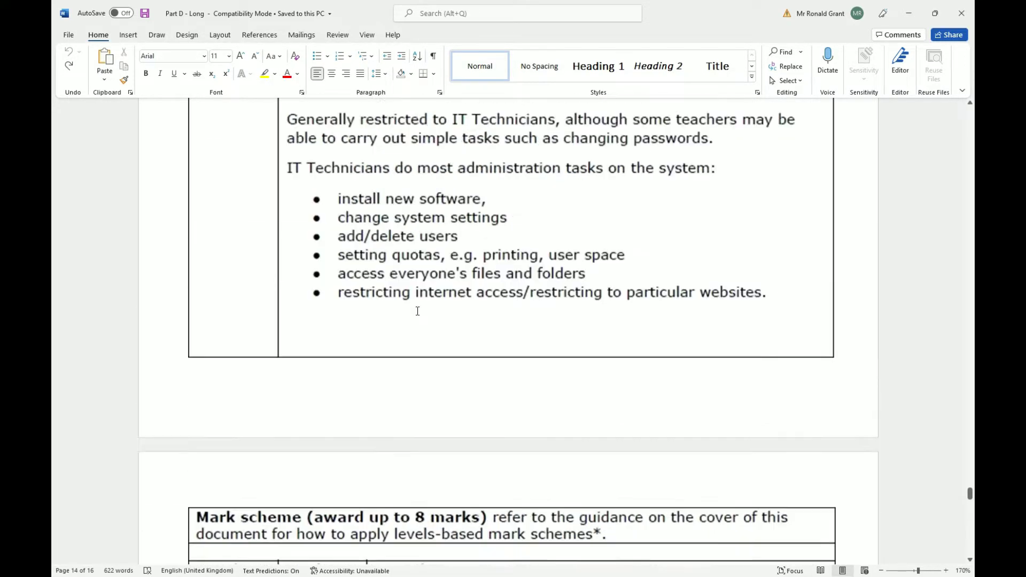
scroll(418, 311, "up", 3)
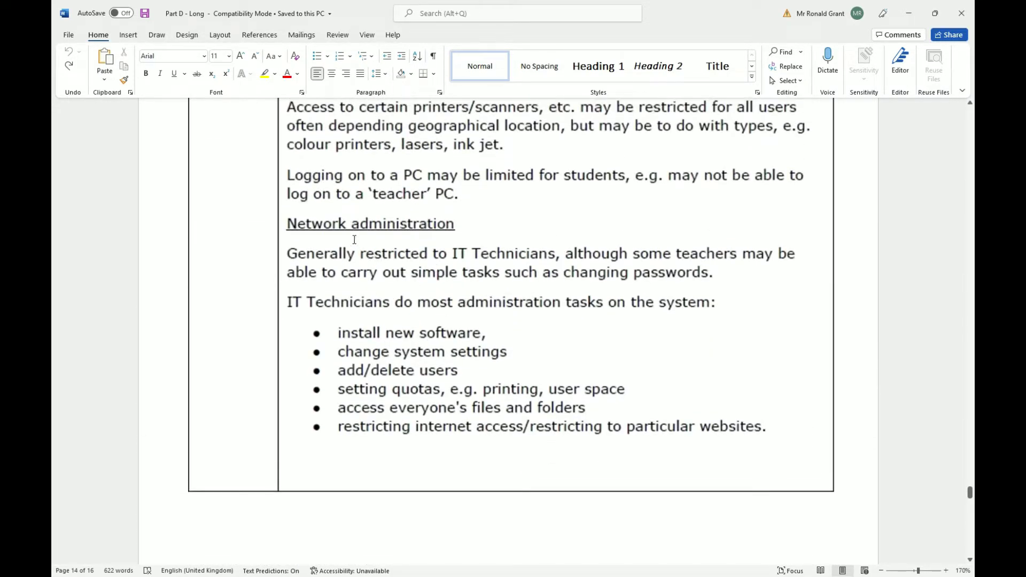
scroll(321, 206, "up", 1)
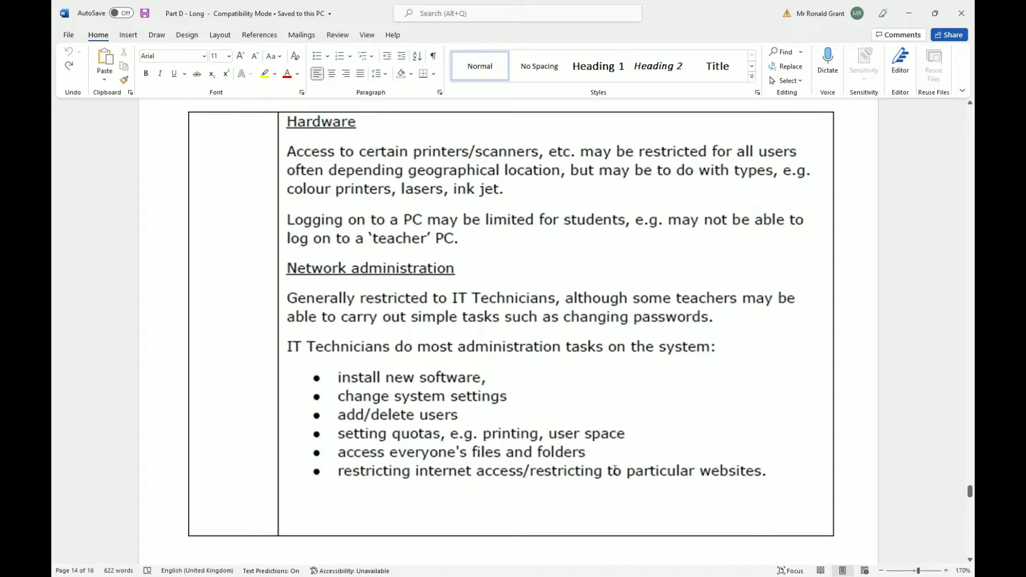
scroll(758, 439, "down", 3)
Return to Question 3 on page 4 and add blank lines after the discussion prompt
scroll(905, 474, "up", 3)
left_click_drag(970, 489, 953, 229)
scroll(729, 279, "up", 10)
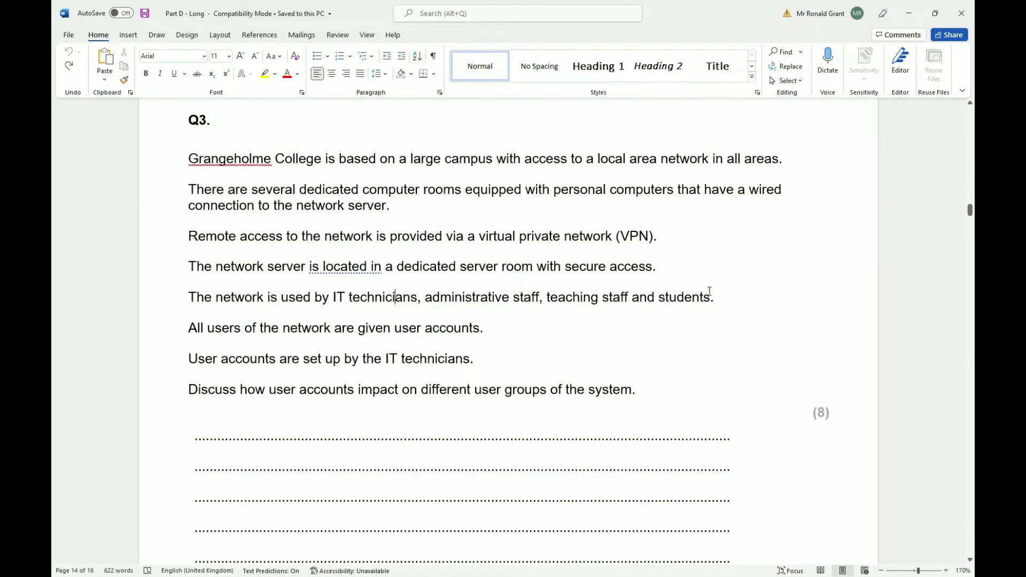
scroll(713, 293, "down", 1)
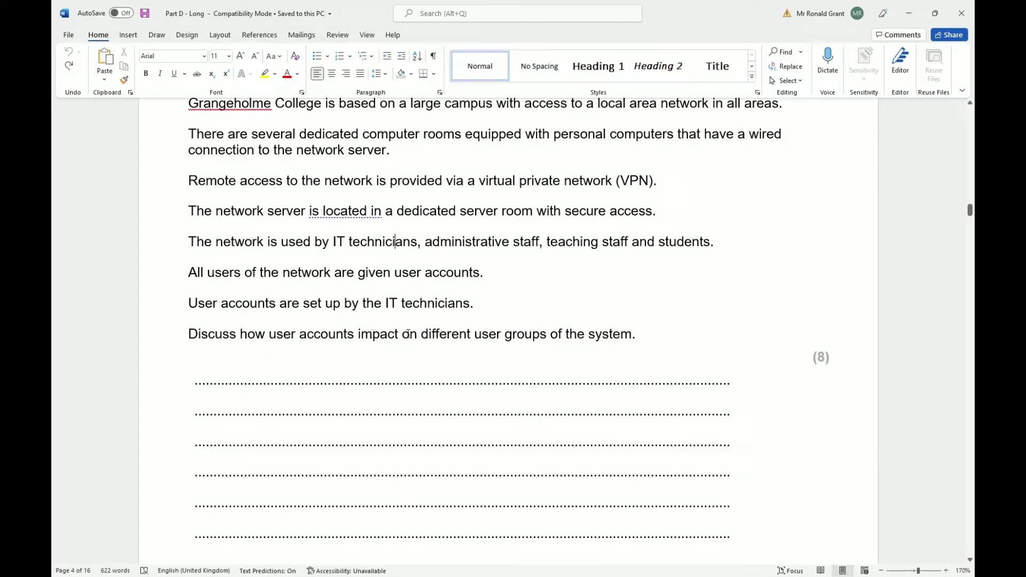
left_click(647, 340)
key("Return")
key("Return")
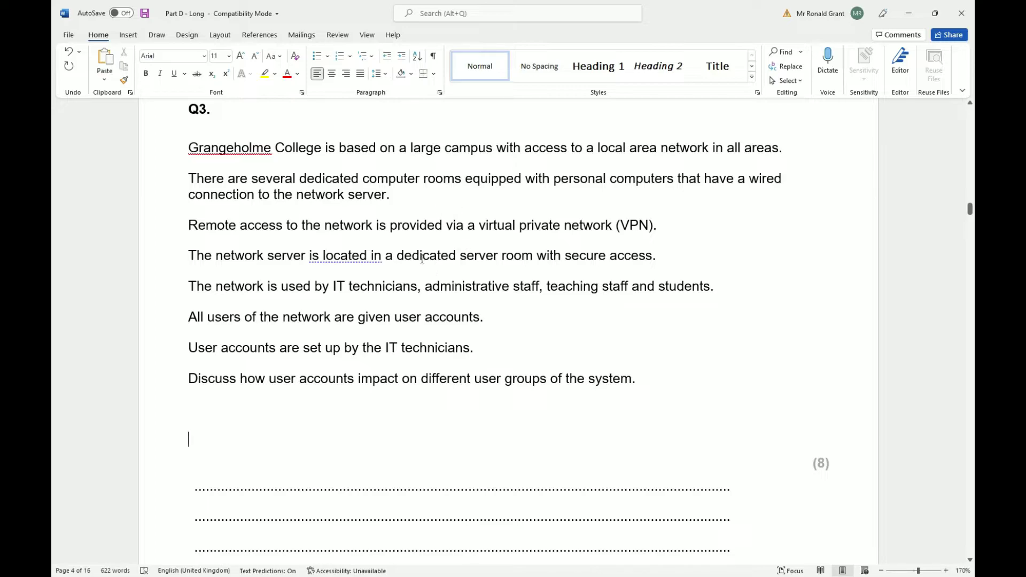
Copy the question's list of user groups and place the caret on the new blank line
scroll(419, 253, "up", 4)
scroll(412, 245, "down", 2)
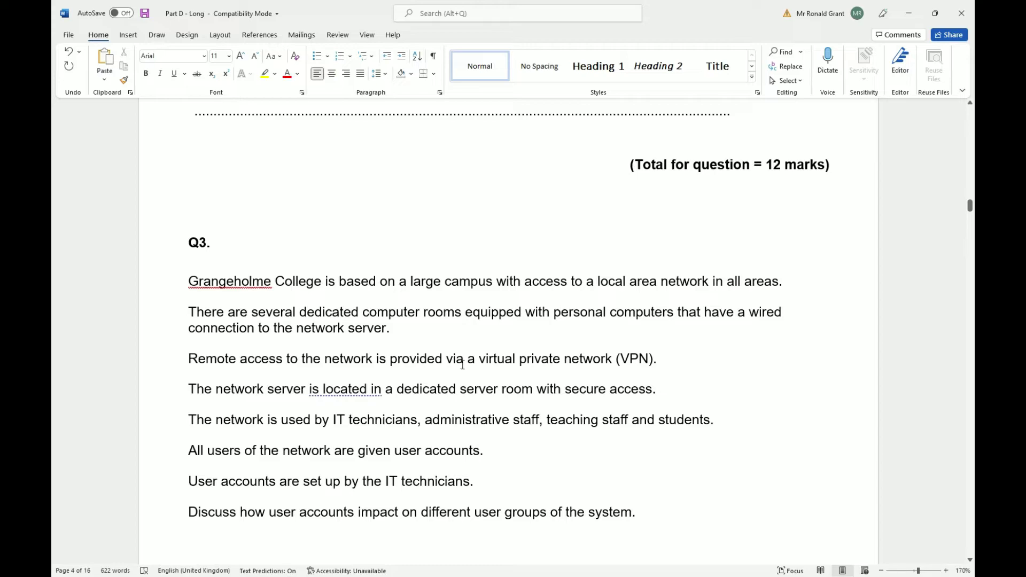
left_click_drag(334, 421, 703, 419)
key("ctrl+c")
scroll(236, 403, "down", 4)
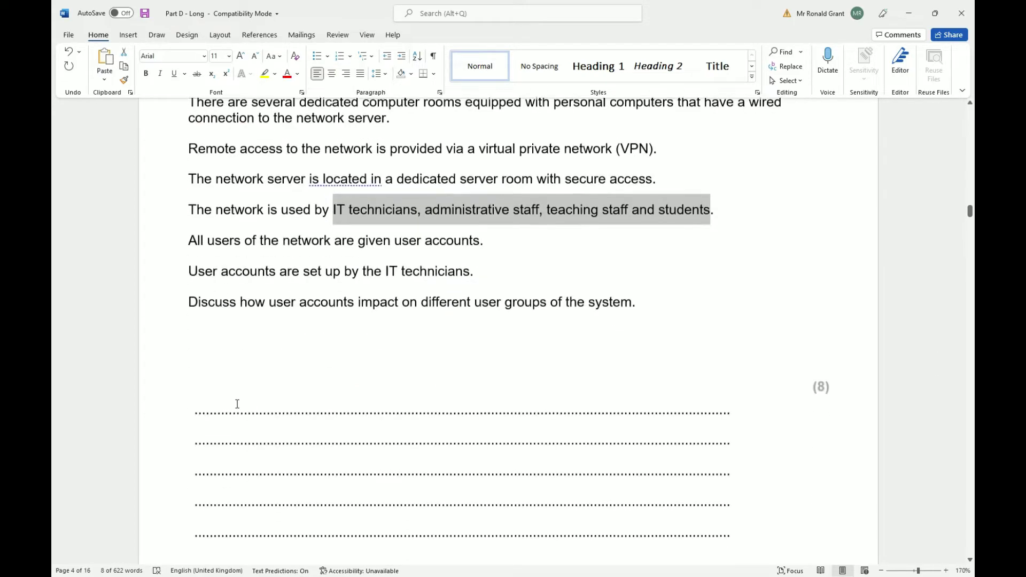
left_click(232, 353)
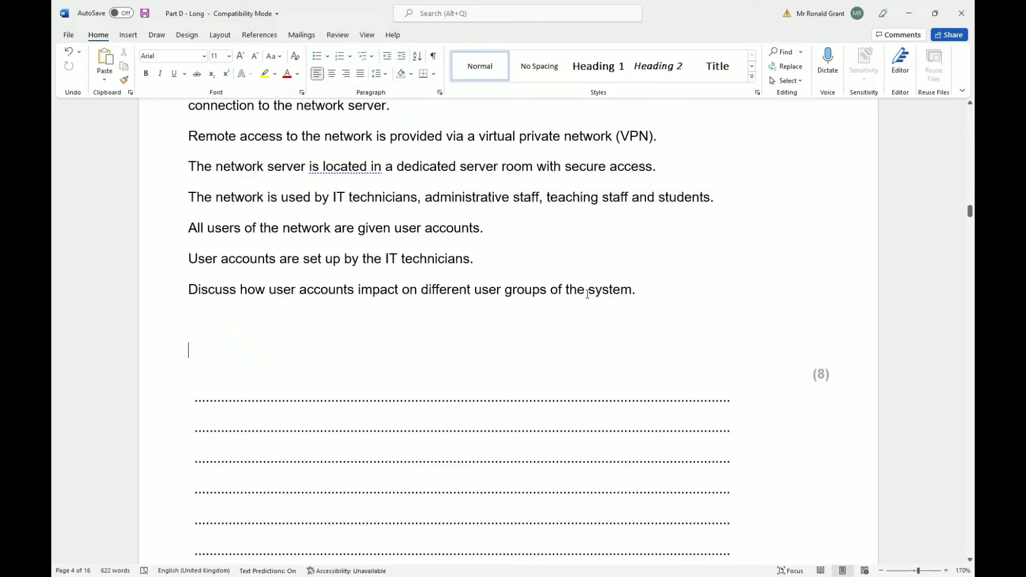
Paste the user groups and put IT technicians and Administrative staff on separate lines
key("ctrl+v")
left_click(284, 352)
key("BackSpace")
key("BackSpace")
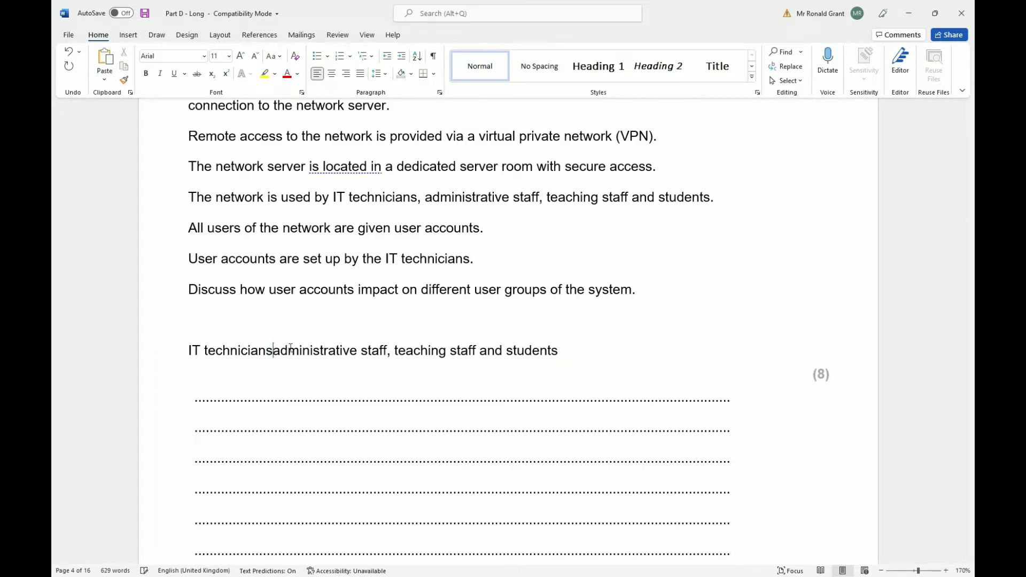
key("Return")
key("Delete")
type("A")
key("ctrl+Right")
key("ctrl+Right")
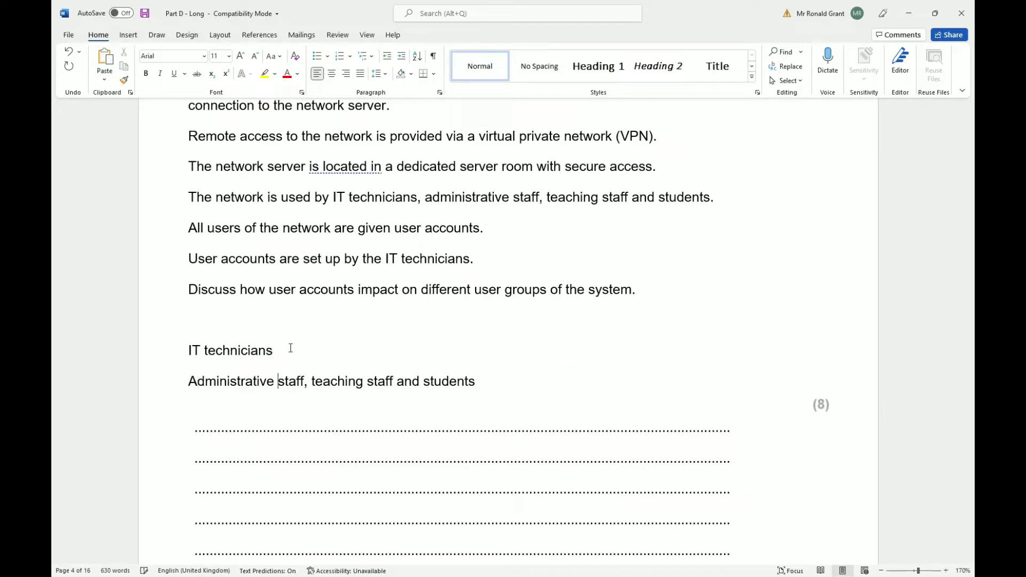
key("Delete")
key("Delete")
Split off Teaching staff and Students as capitalised lines, removing the comma and 'and'
key("Return")
key("Delete")
type("T")
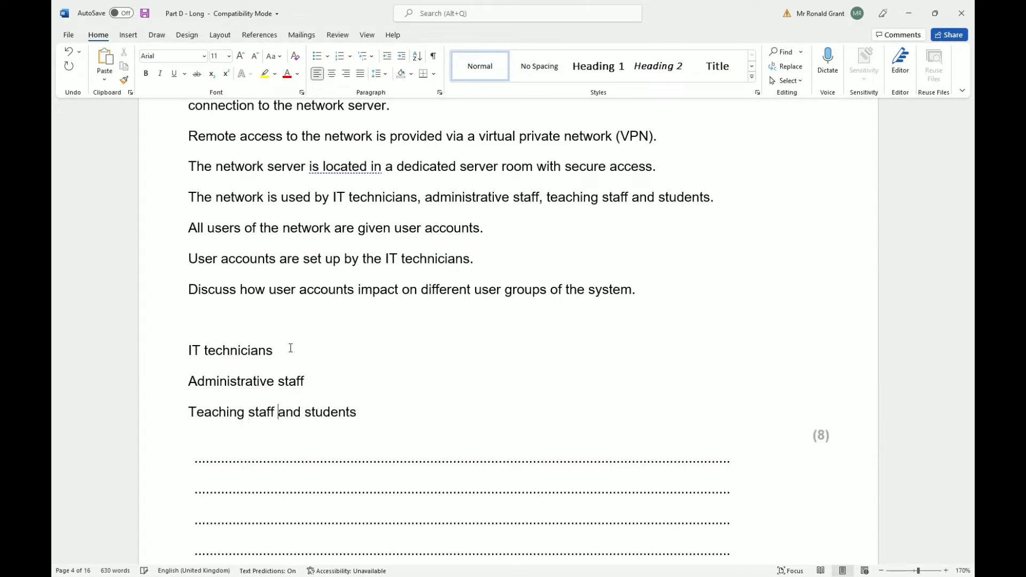
key("Delete")
key("Delete")
key("Delete")
key("Delete")
key("Return")
key("Return")
key("Up")
key("BackSpace")
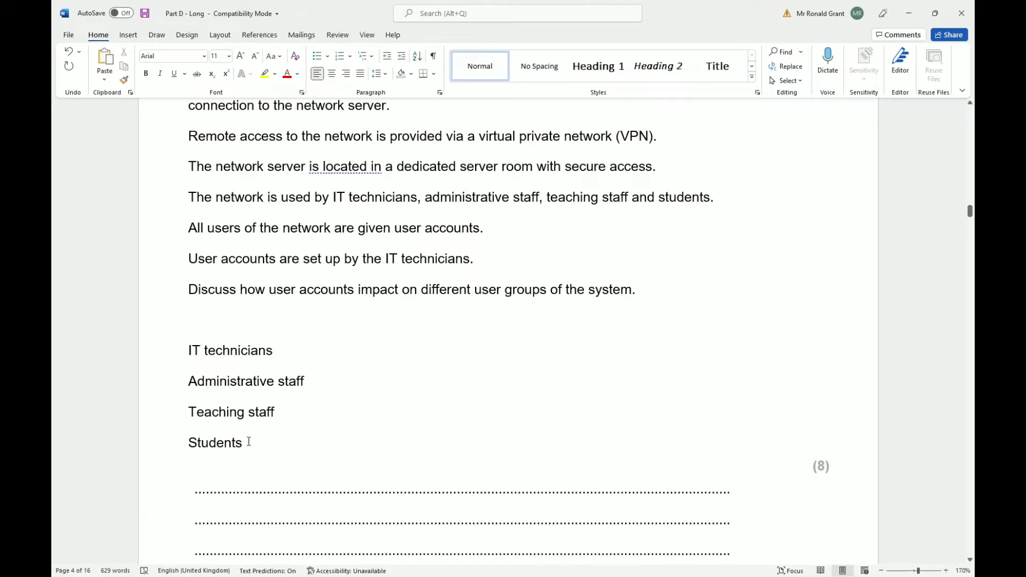
Check the four group lines against 'user accounts' in the question, leaving the caret above the list
left_click_drag(250, 443, 189, 346)
left_click(188, 318)
left_click_drag(270, 289, 326, 289)
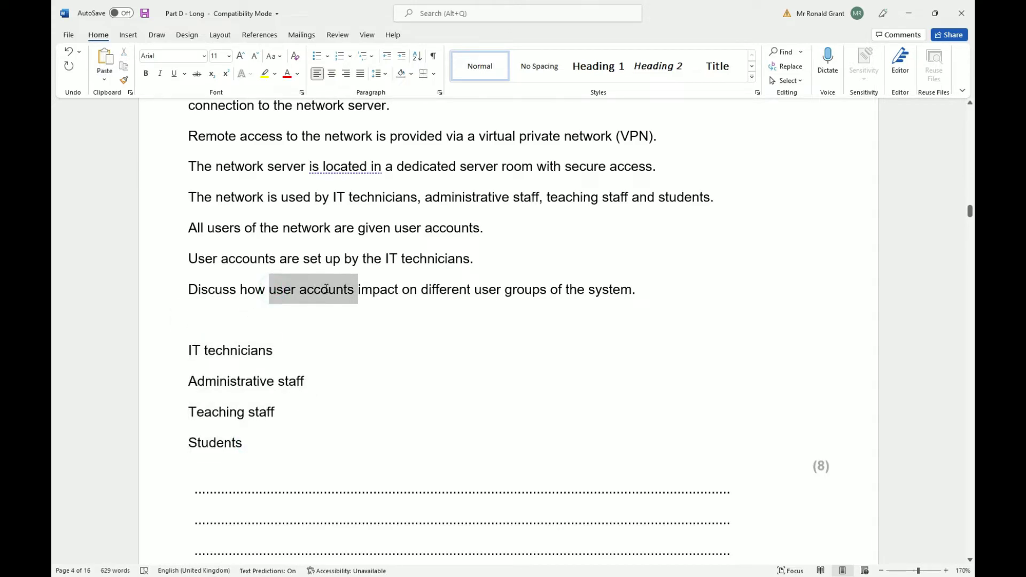
left_click(211, 345)
left_click(216, 323)
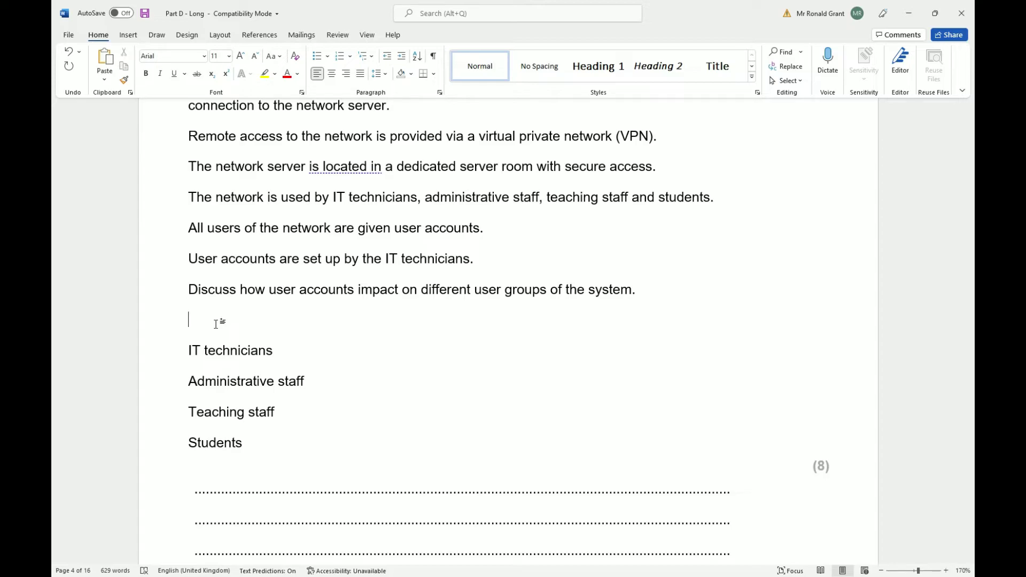
Add a line below IT technicians and type the note 'Can do almost anything'
left_click_drag(275, 288, 354, 293)
left_click(323, 347)
left_click(297, 355)
key("Return")
key("Return")
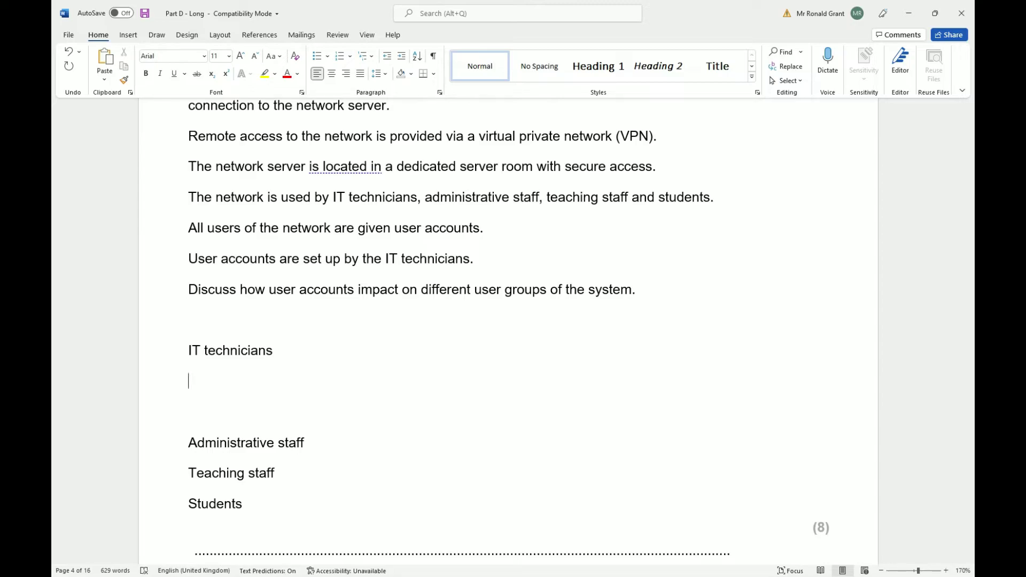
type("Can do almo")
key("BackSpace")
type("mo")
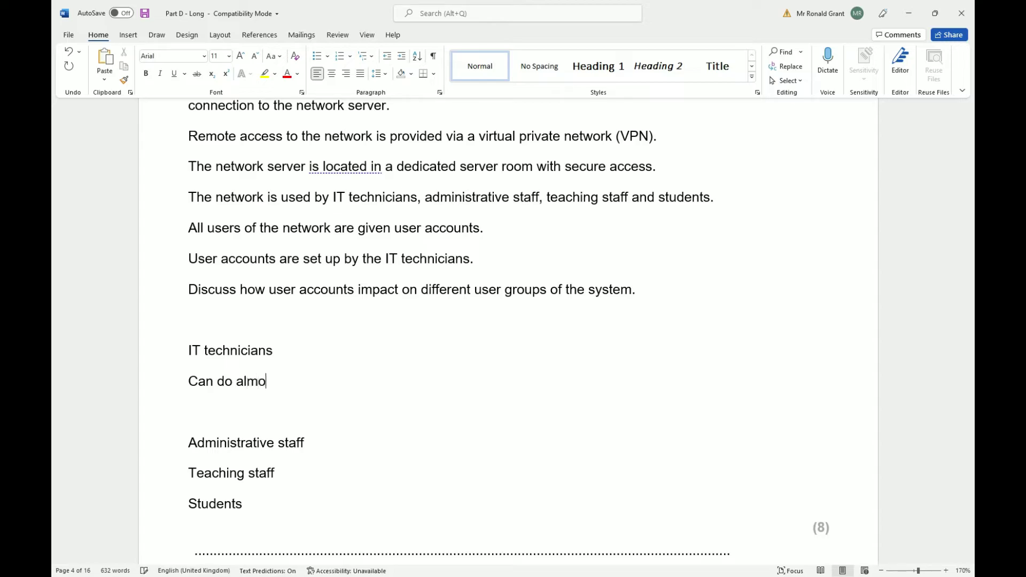
type("t anyuthing")
key("BackSpace")
type("anything")
Fix the misspelled 'almot' and 'anyuthing' so the note reads 'Can do almost anything'
key("ctrl+BackSpace")
type("anything")
key("ctrl+Left")
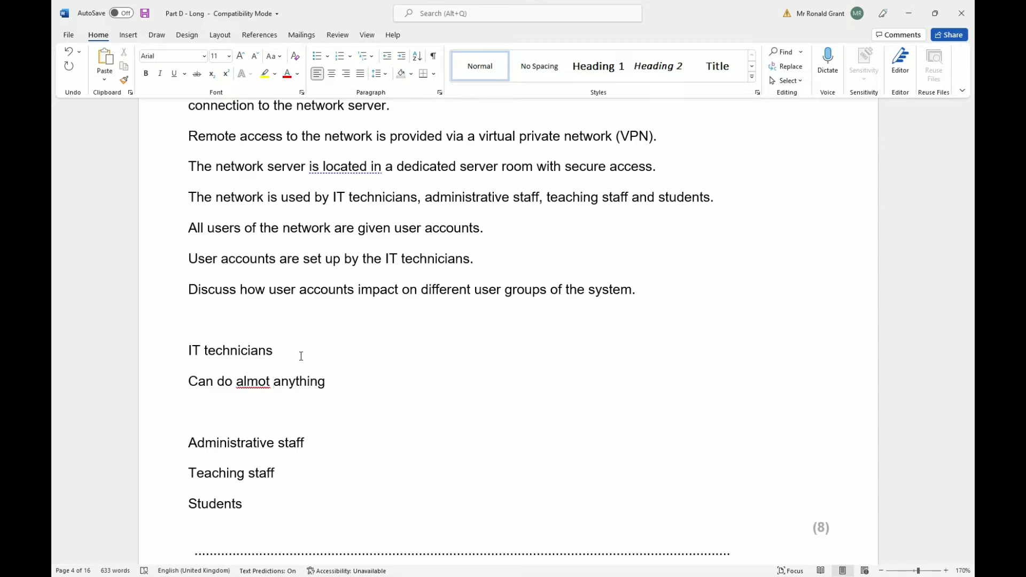
key("Left")
key("Left")
type("s")
left_click(362, 377)
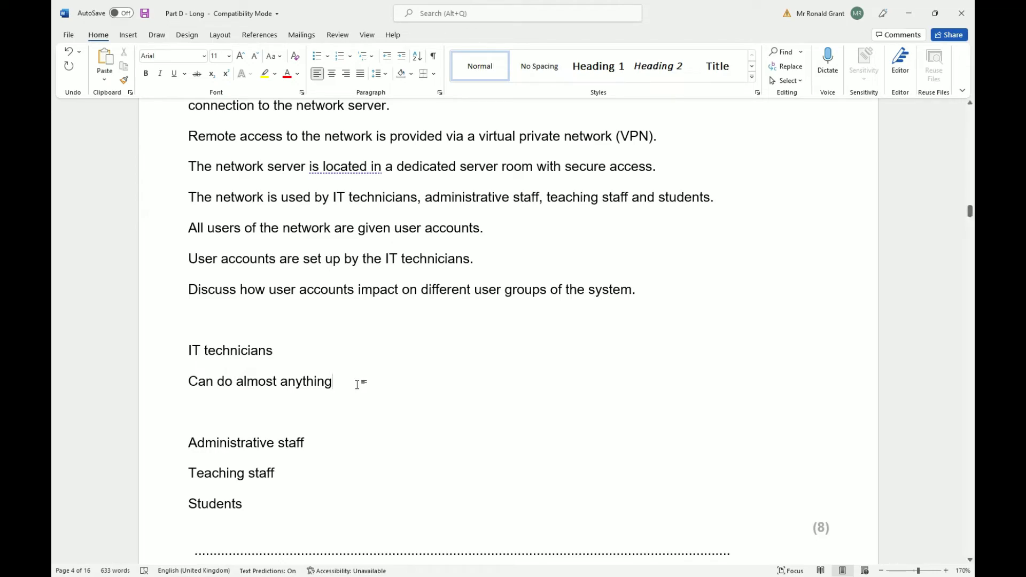
Review the IT technicians heading and its note, then move to the end of Administrative staff
left_click_drag(347, 385, 188, 348)
left_click(197, 363)
left_click_drag(189, 350, 278, 351)
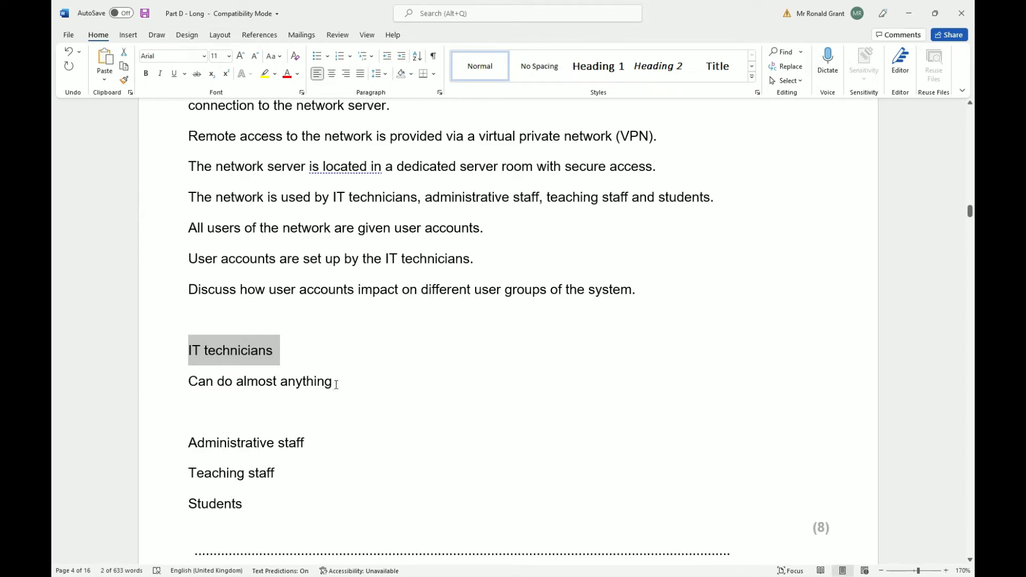
left_click(321, 359)
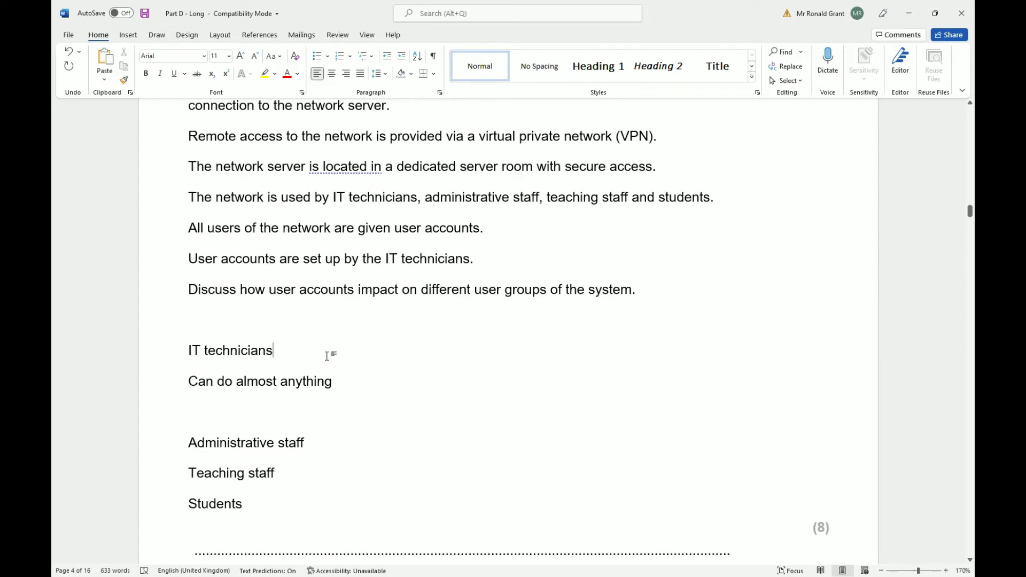
left_click(313, 437)
Insert two blank lines below Administrative staff, pushing Teaching staff and Students further down
key("Return")
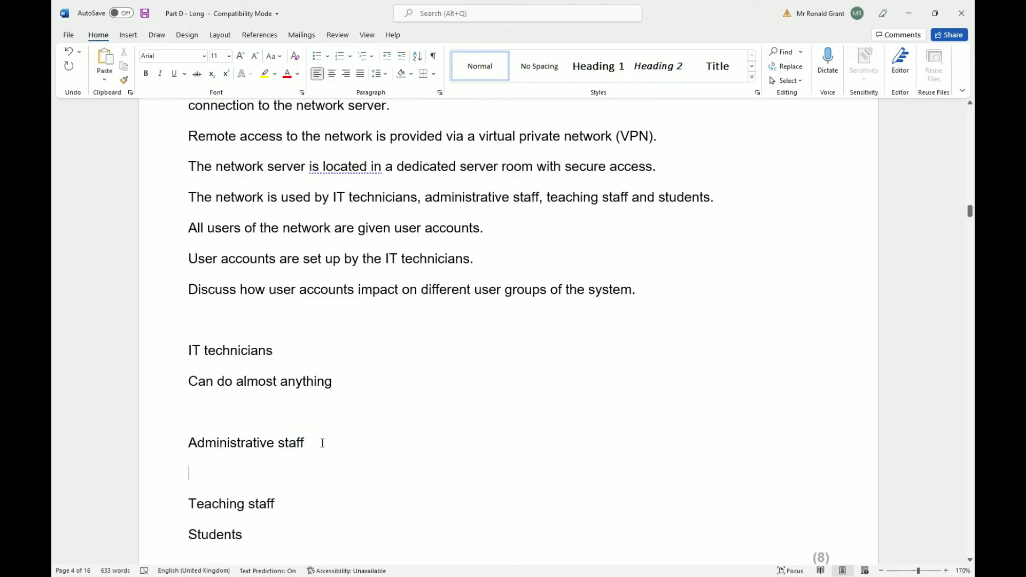
key("Return")
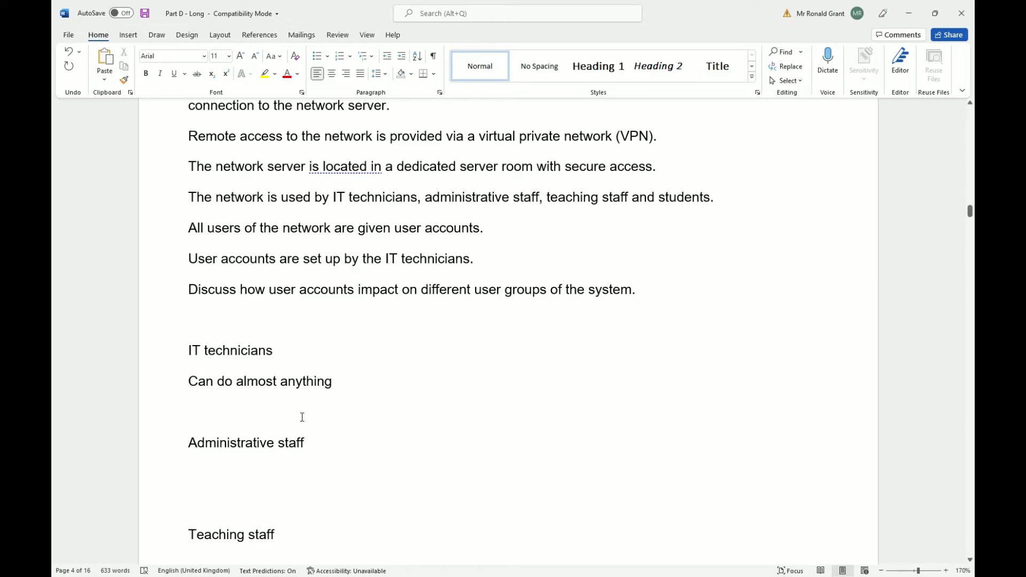
scroll(265, 401, "down", 2)
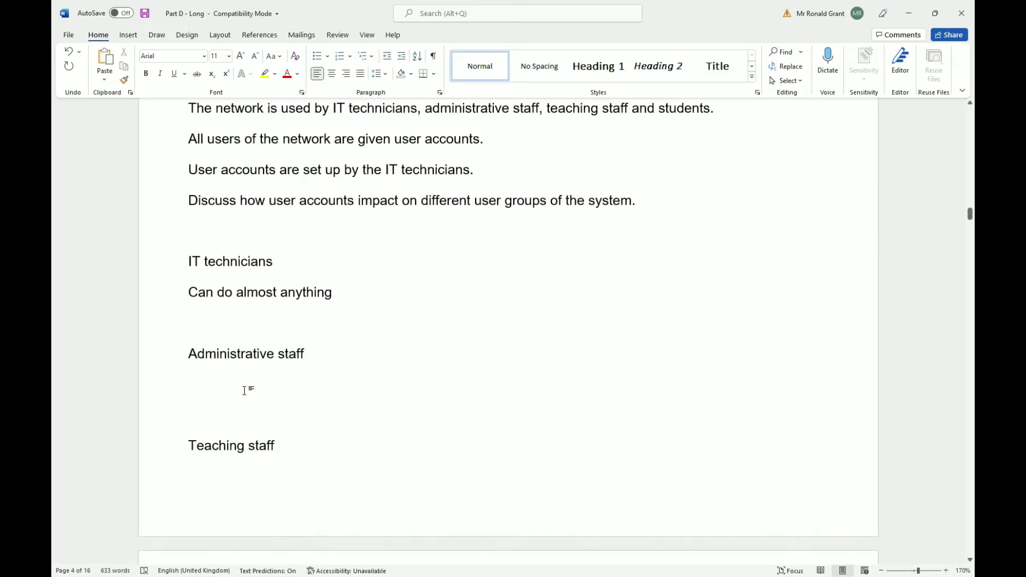
scroll(223, 375, "down", 3)
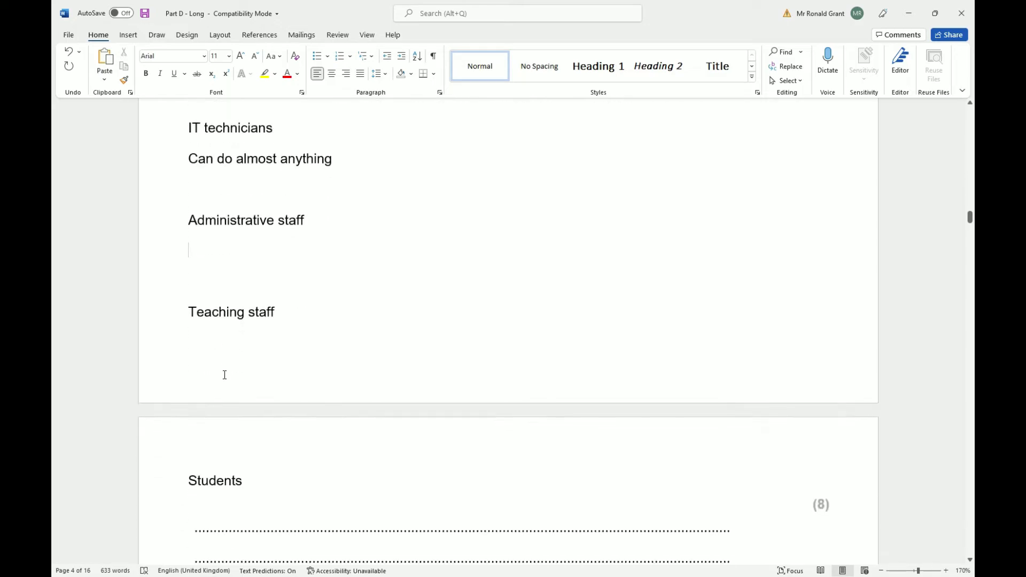
left_click(193, 248)
scroll(204, 195, "up", 1)
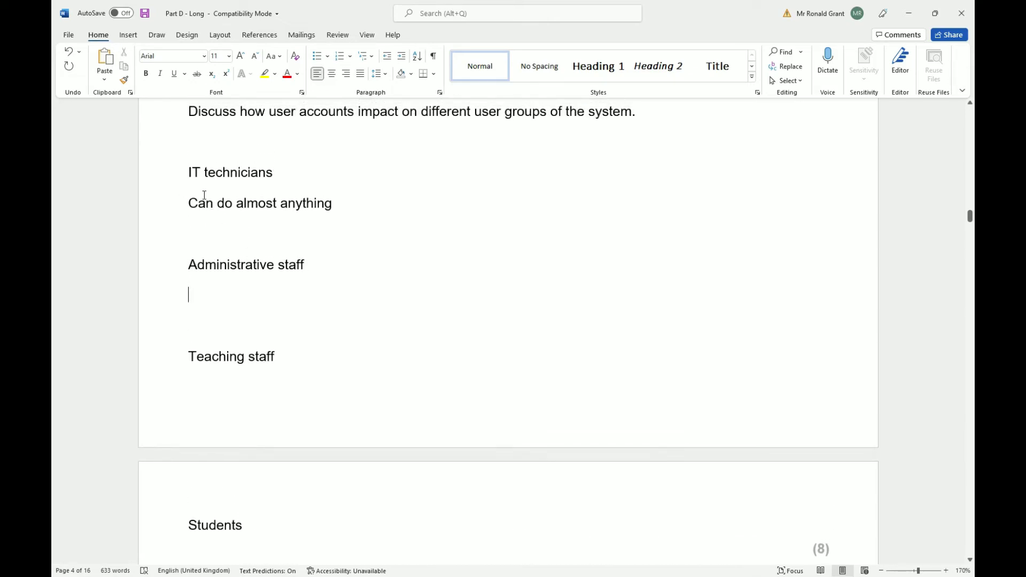
left_click(223, 228)
left_click(240, 298)
left_click(264, 372)
left_click(285, 358)
left_click(245, 525)
triple_click(292, 355)
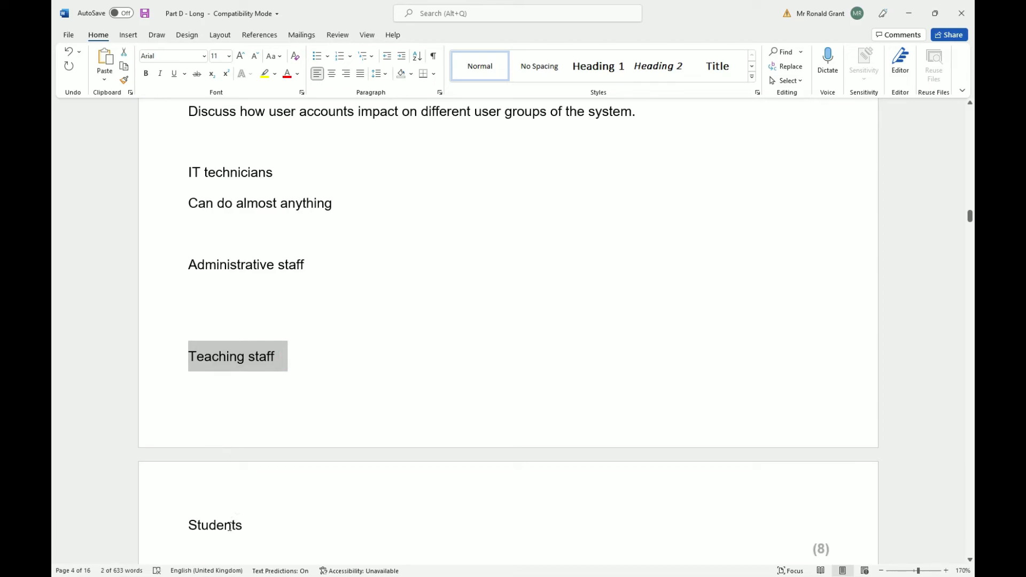
left_click(258, 364)
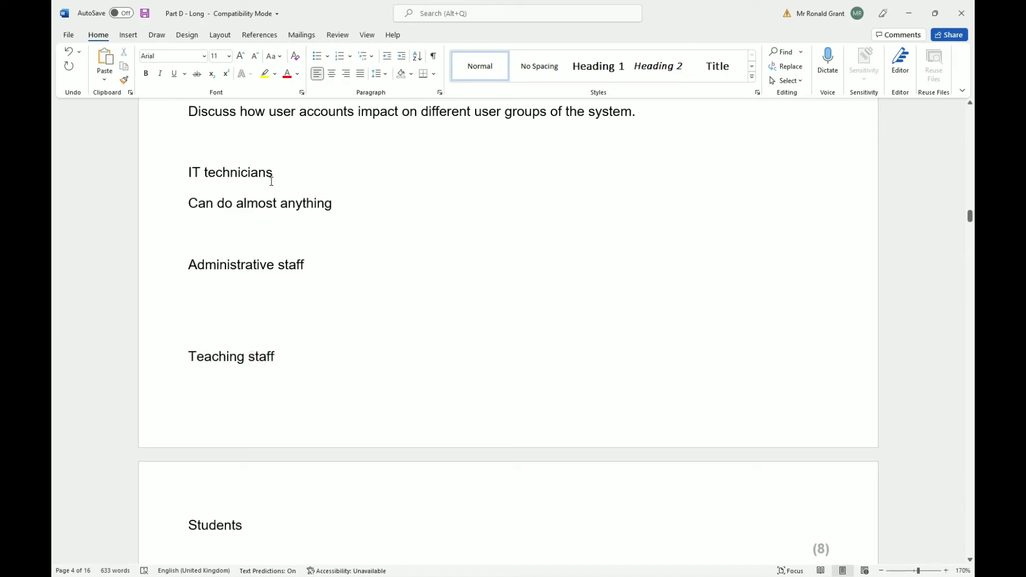
left_click(287, 357)
left_click(304, 264)
left_click_drag(303, 262, 207, 268)
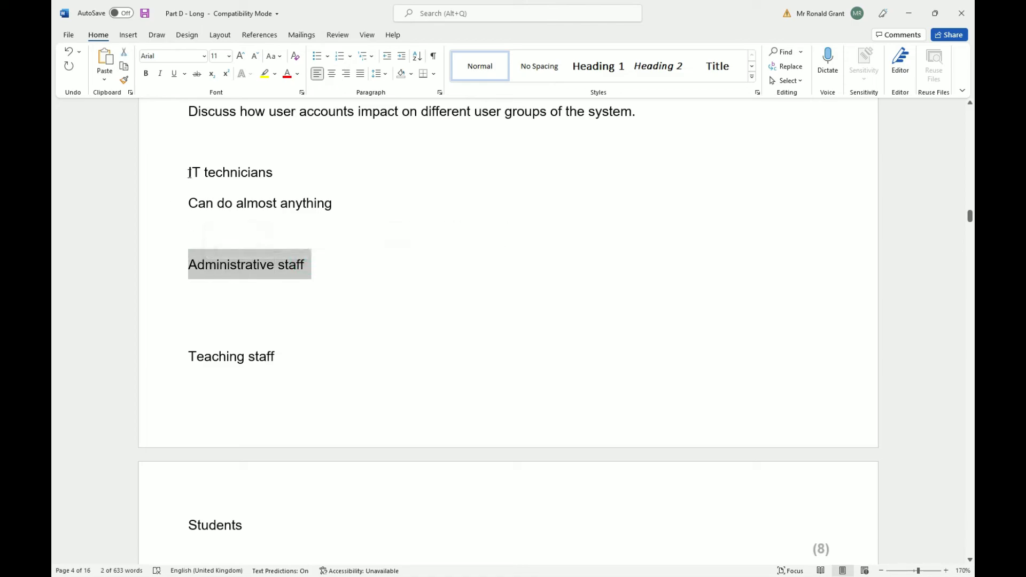
left_click_drag(190, 171, 244, 166)
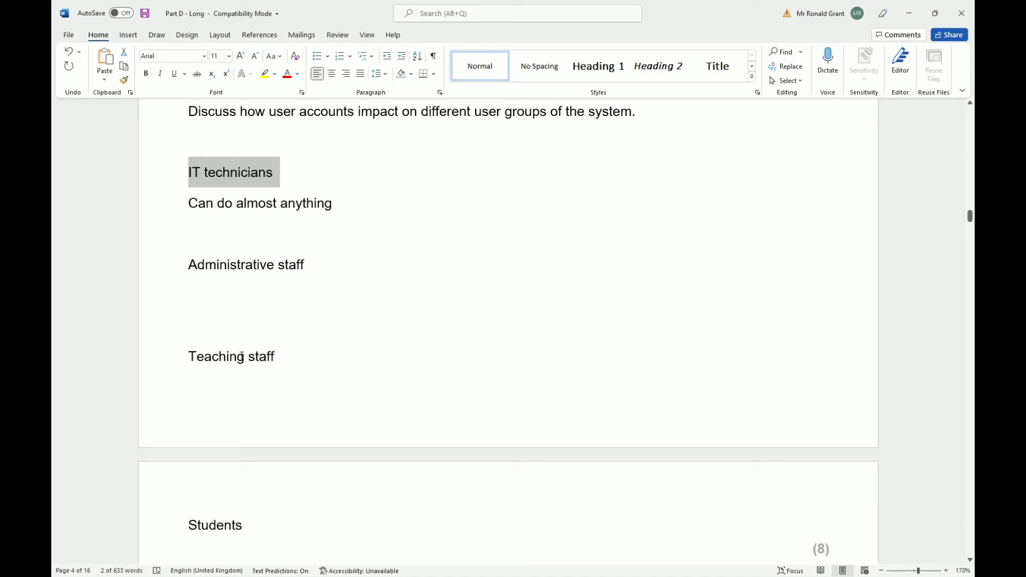
left_click(282, 357)
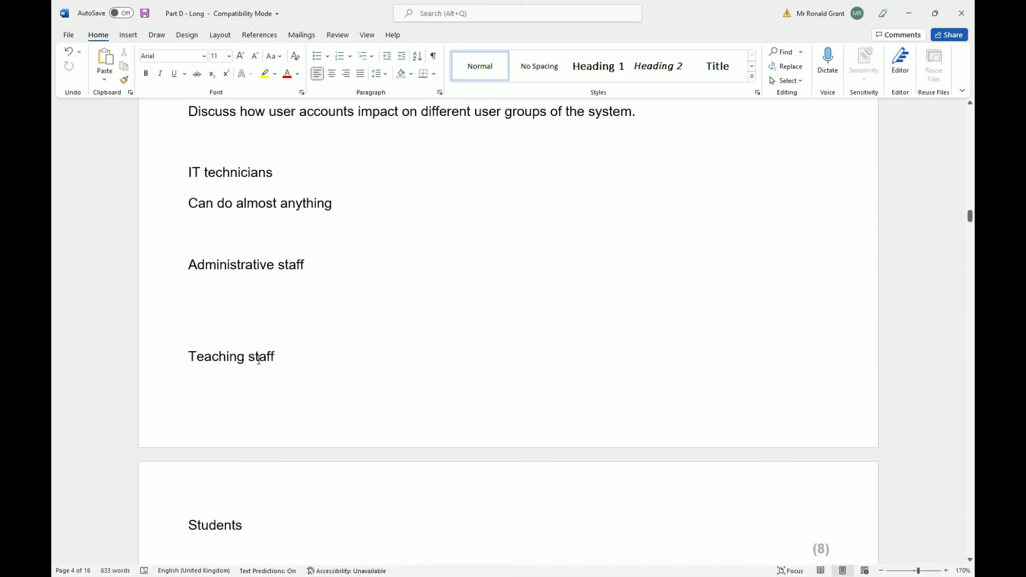
left_click(278, 356)
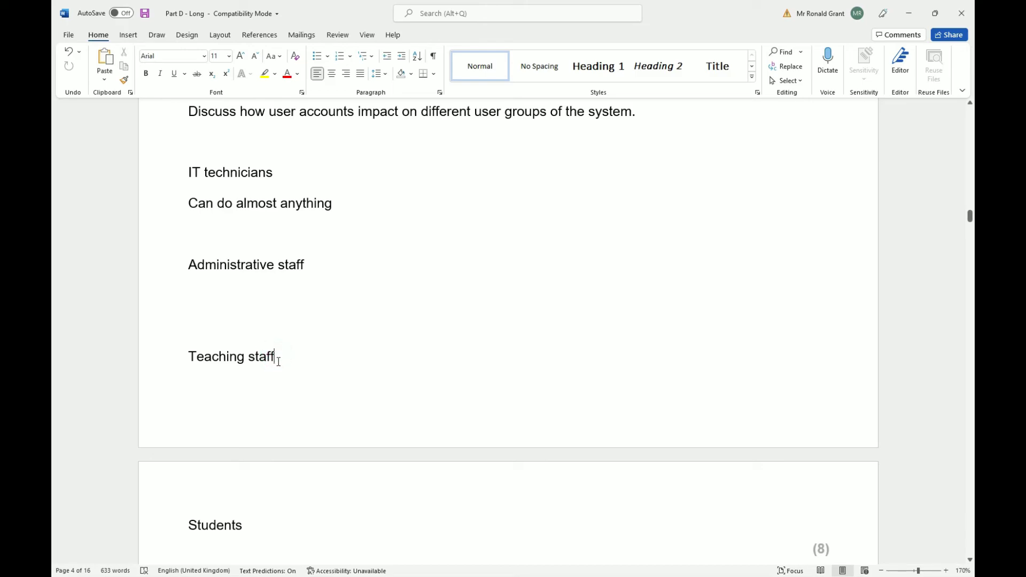